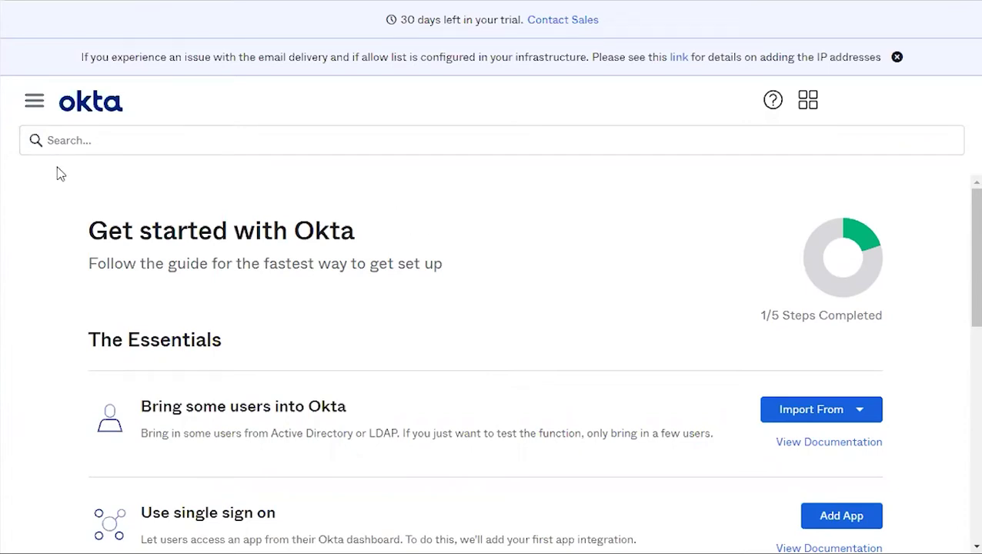
Go to Applications > Applications and open the app integration catalog
{"action": "left_click", "coordinate": [34, 100]}
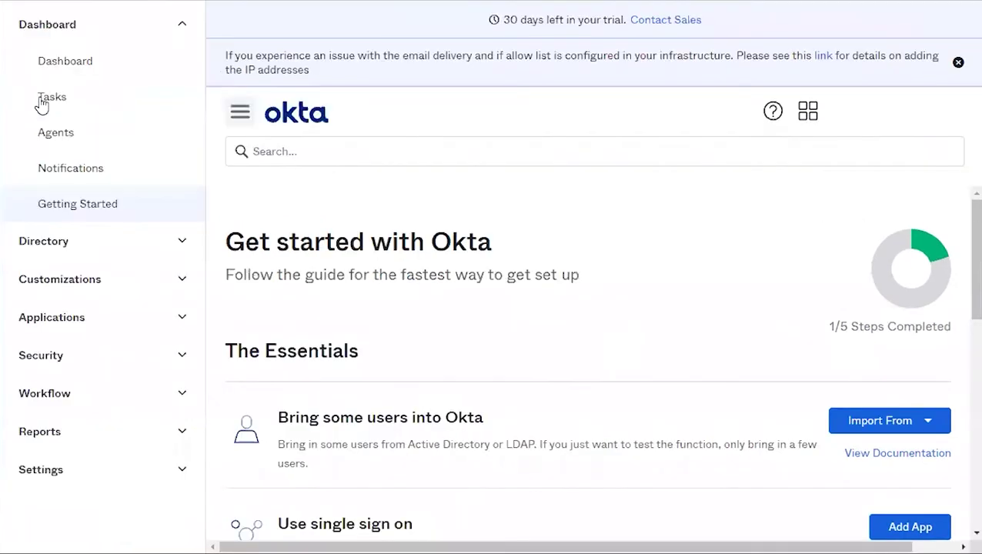
{"action": "left_click", "coordinate": [74, 325]}
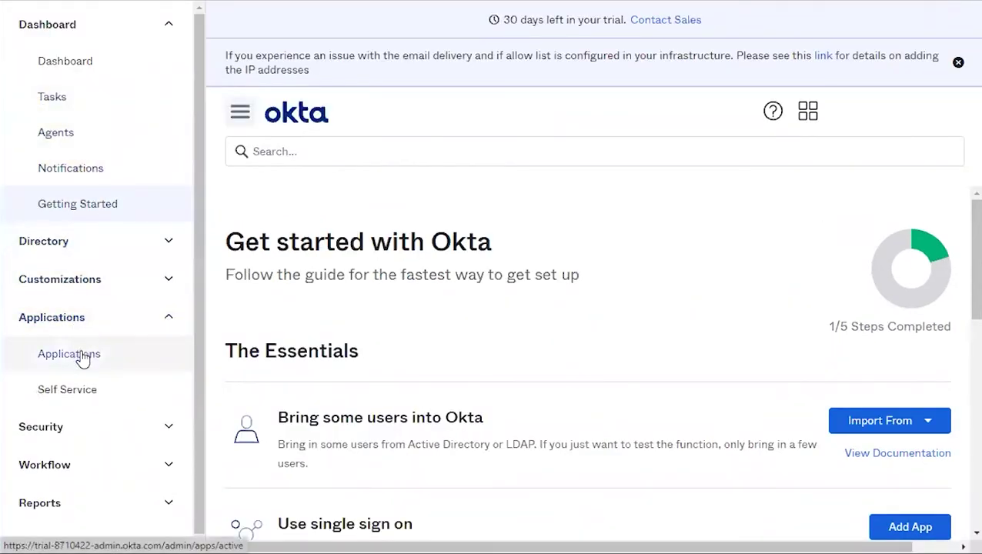
{"action": "left_click", "coordinate": [83, 359]}
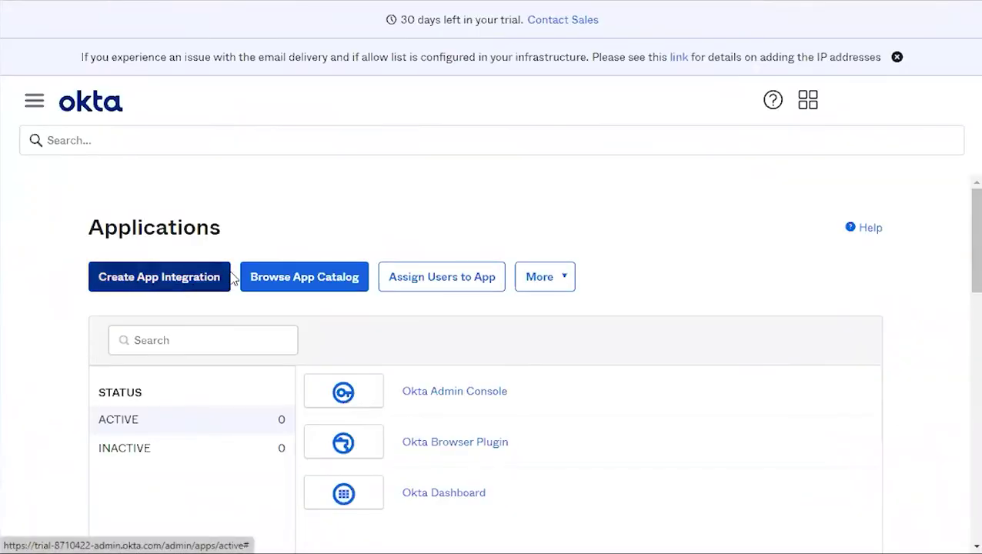
{"action": "left_click", "coordinate": [259, 278]}
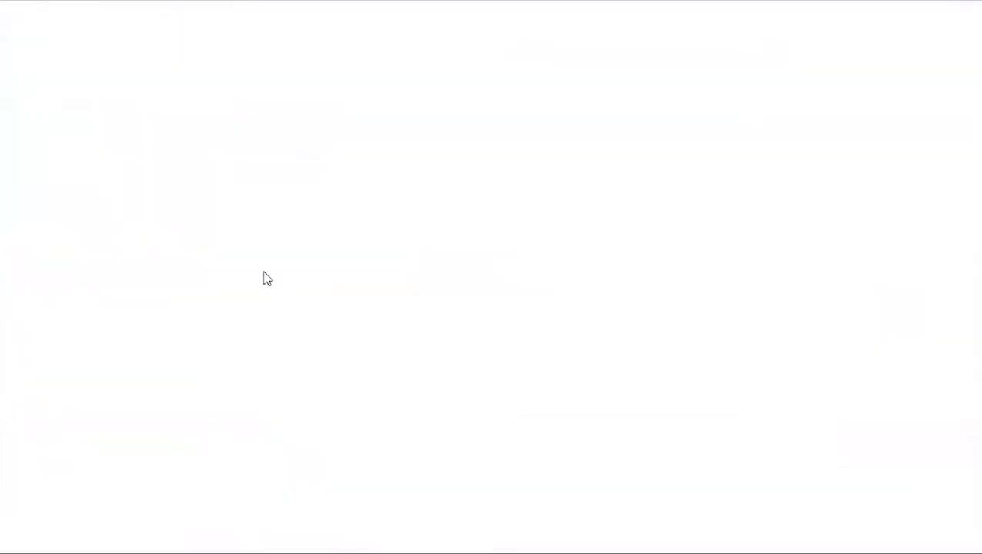
Find 'SCIM 2.0 Test App (OAuth Bearer Token)' in the catalog and add the integration
{"action": "left_click", "coordinate": [379, 344]}
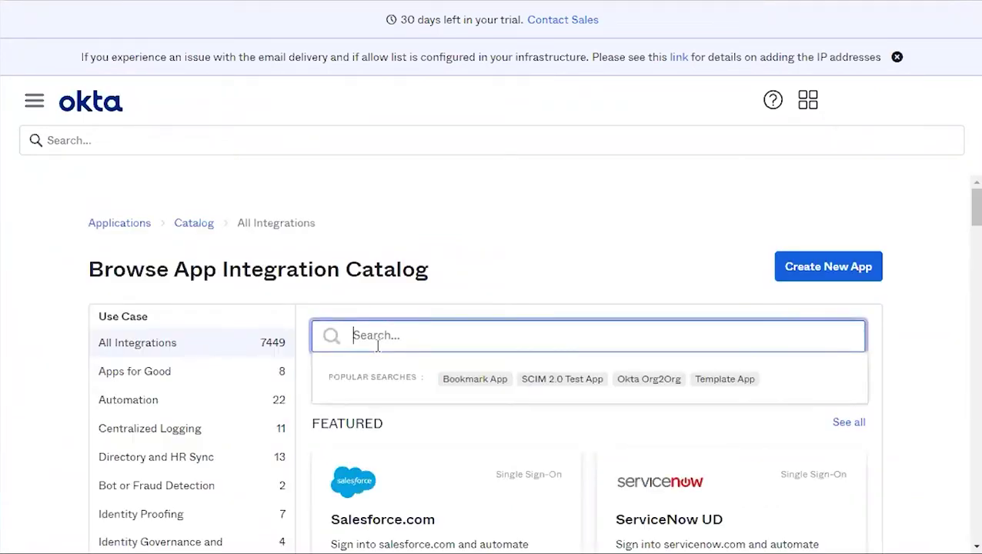
{"action": "key", "text": "ctrl+v"}
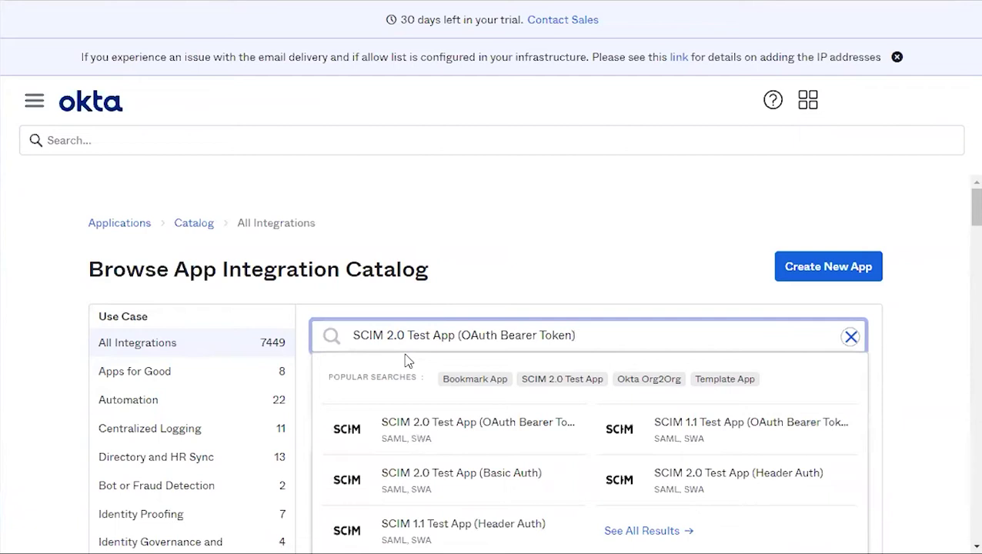
{"action": "scroll", "coordinate": [431, 339], "scroll_direction": "down", "scroll_amount": 2}
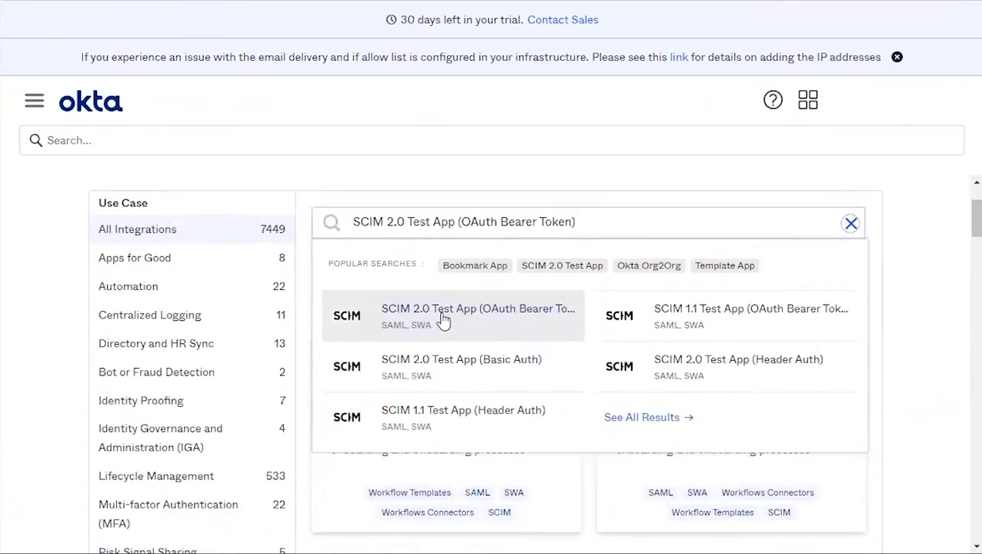
{"action": "left_click", "coordinate": [445, 322]}
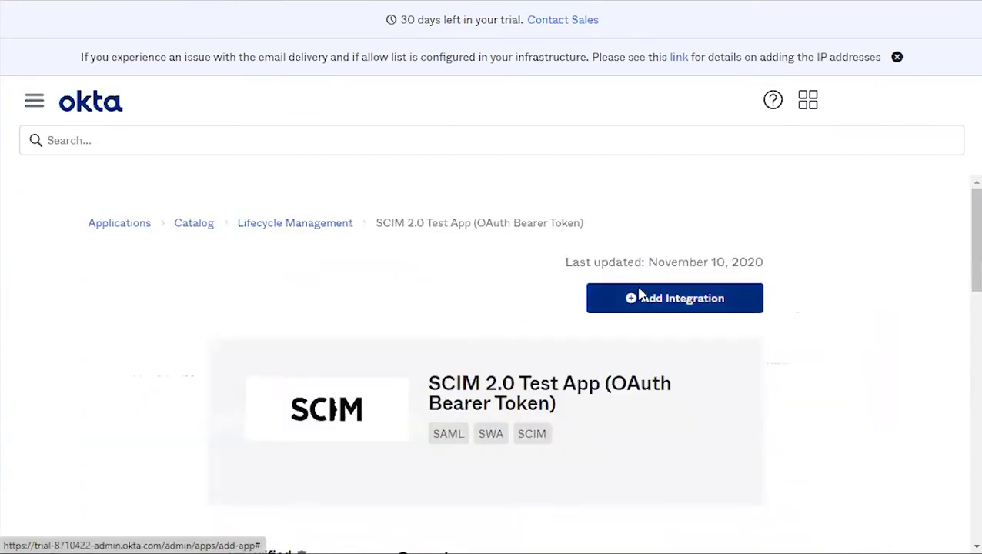
{"action": "left_click", "coordinate": [675, 305]}
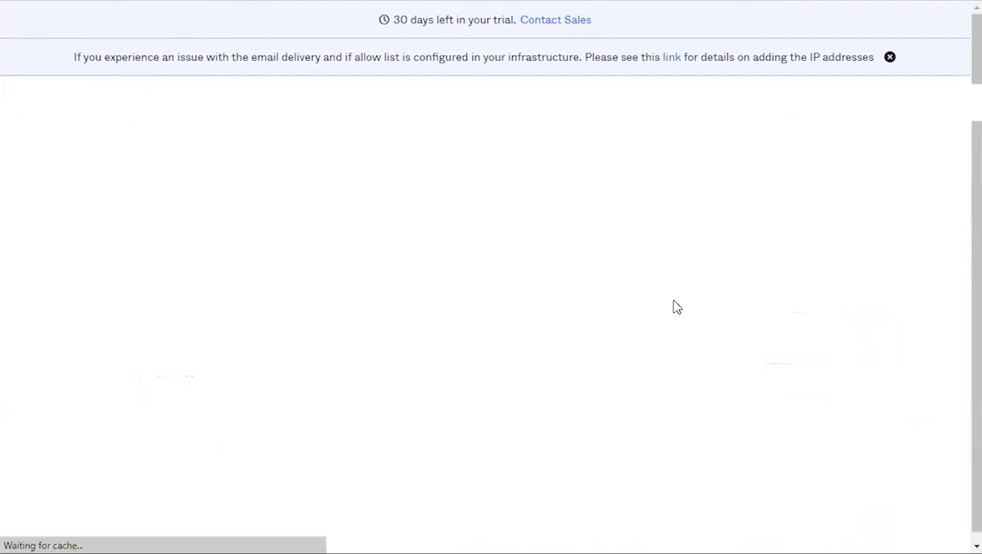
Change the application label to 'My SCIM integration'
{"action": "scroll", "coordinate": [672, 307], "scroll_direction": "down", "scroll_amount": 1}
{"action": "left_click_drag", "start_coordinate": [549, 340], "coordinate": [280, 380]}
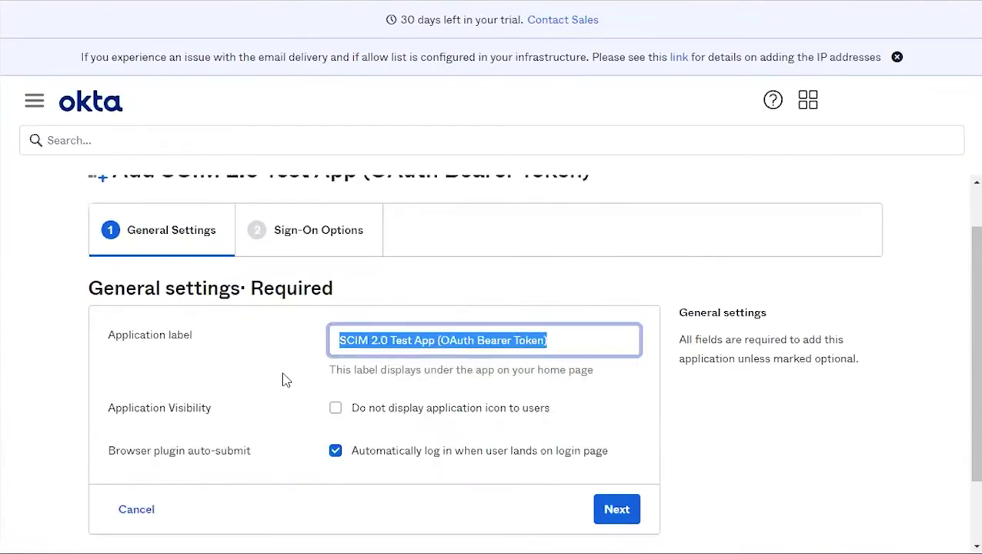
{"action": "key", "text": "BackSpace"}
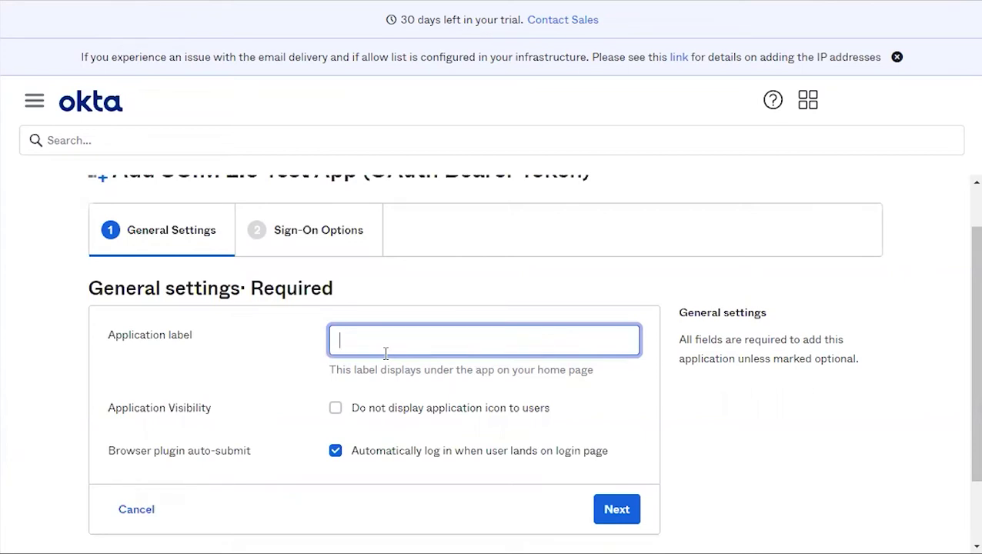
{"action": "type", "text": "My SCIM integration"}
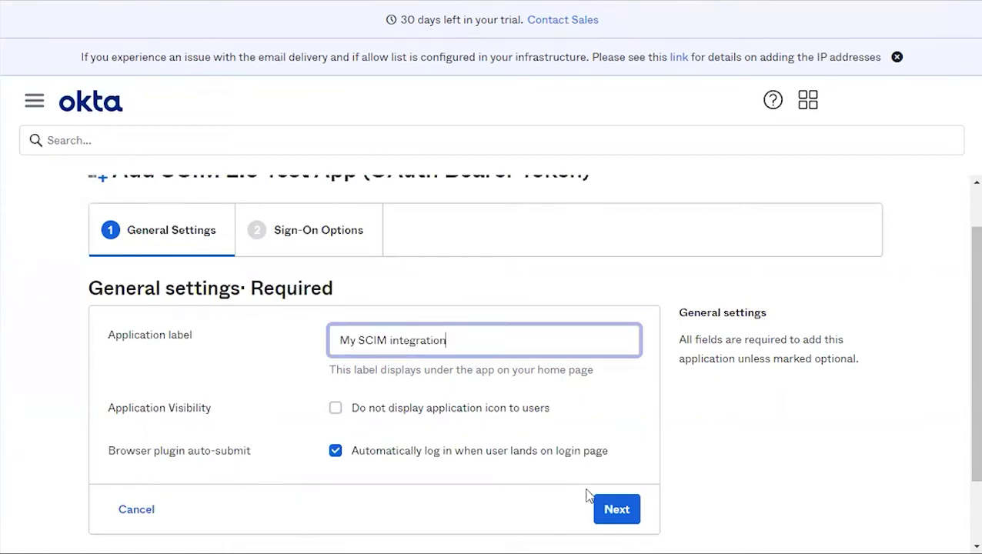
Keep the default sign-on options and finish creating the app
{"action": "left_click", "coordinate": [616, 510]}
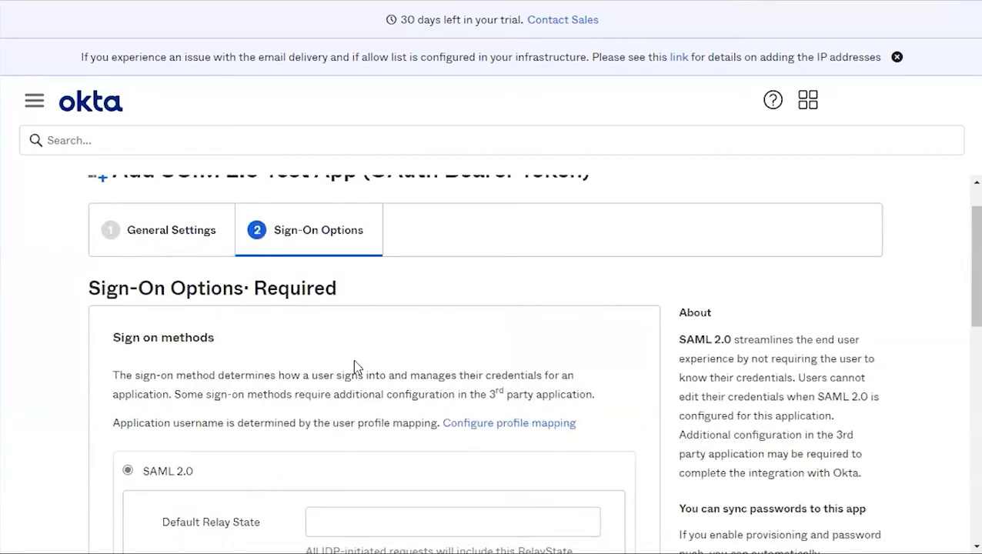
{"action": "scroll", "coordinate": [353, 366], "scroll_direction": "down", "scroll_amount": 1}
{"action": "scroll", "coordinate": [353, 362], "scroll_direction": "down", "scroll_amount": 1}
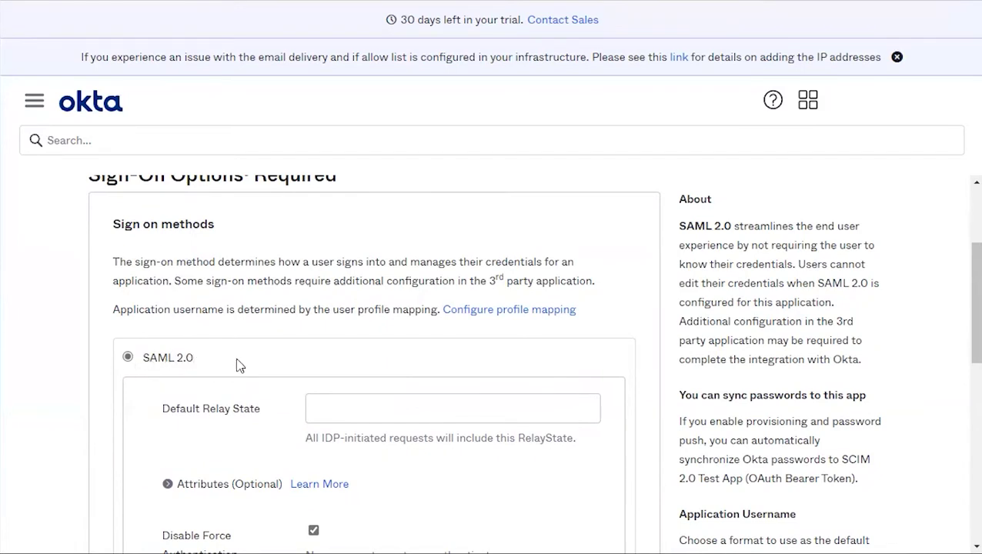
{"action": "scroll", "coordinate": [245, 365], "scroll_direction": "down", "scroll_amount": 1}
{"action": "scroll", "coordinate": [245, 365], "scroll_direction": "down", "scroll_amount": 6}
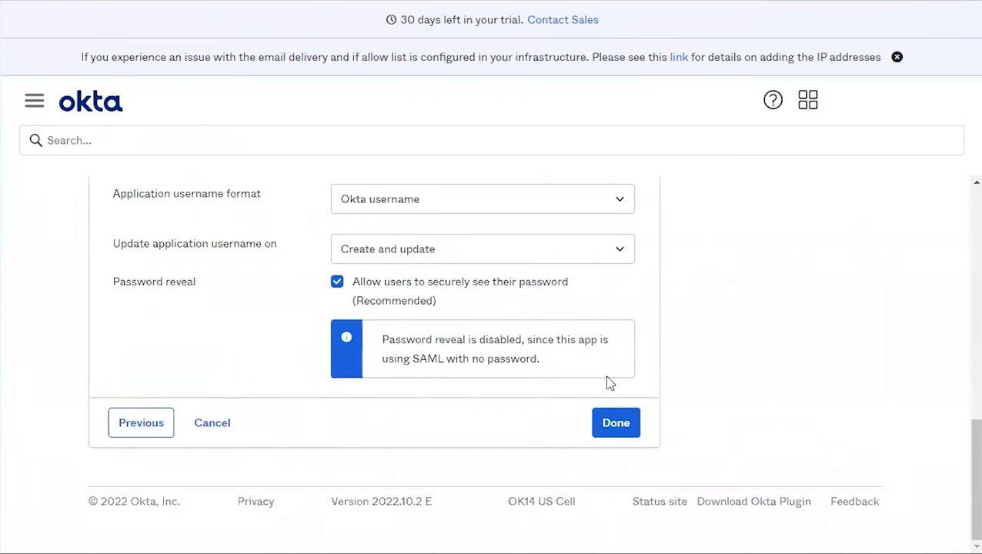
{"action": "left_click", "coordinate": [608, 425]}
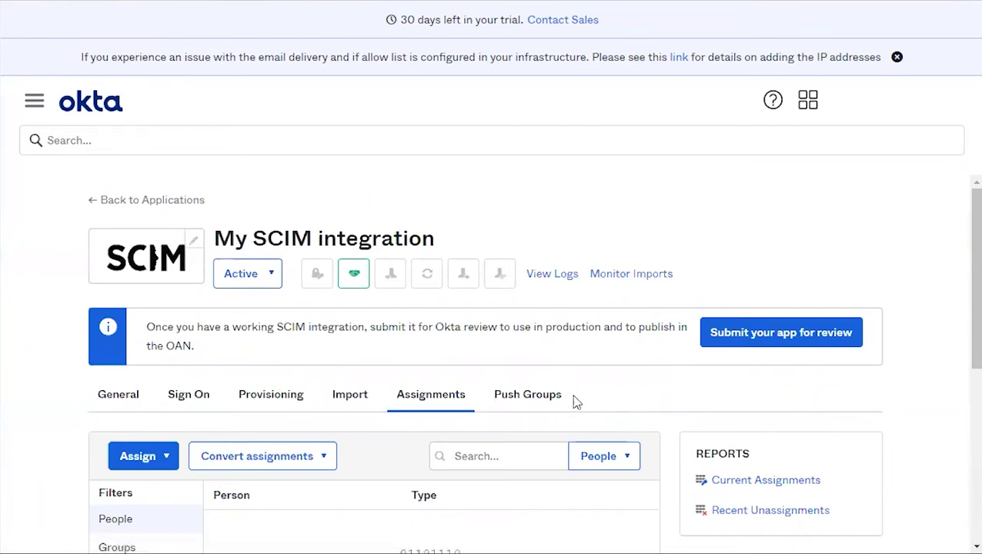
{"action": "left_click", "coordinate": [281, 401]}
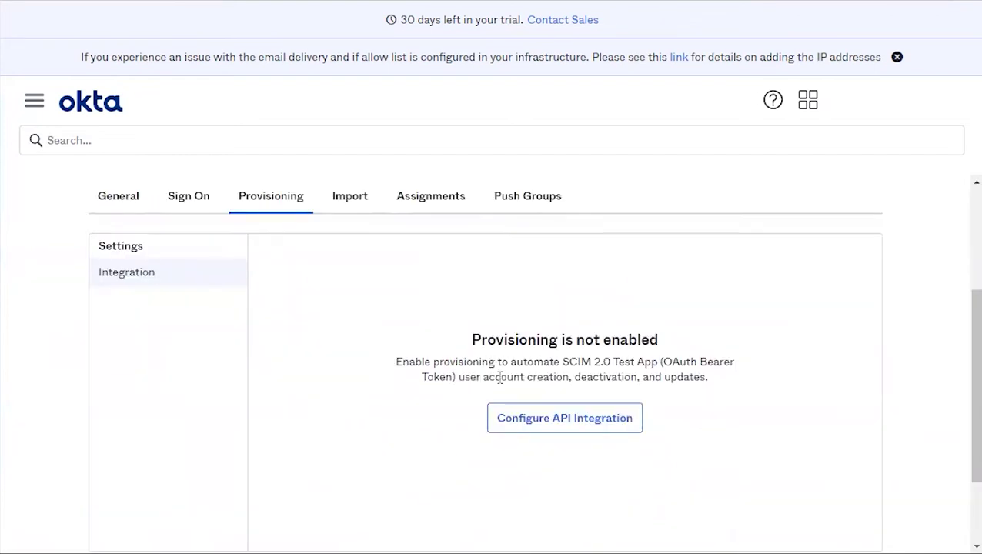
{"action": "left_click", "coordinate": [542, 422]}
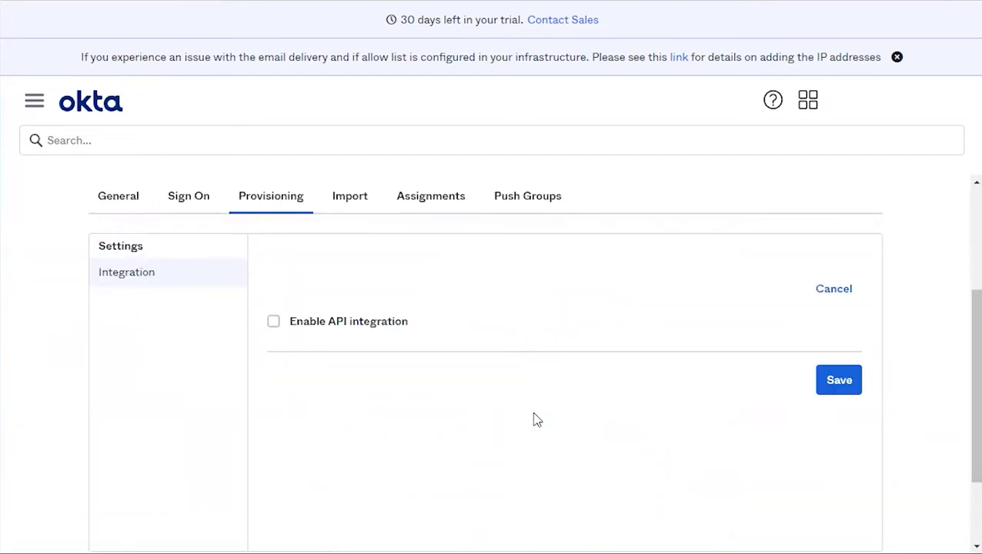
{"action": "left_click", "coordinate": [276, 324]}
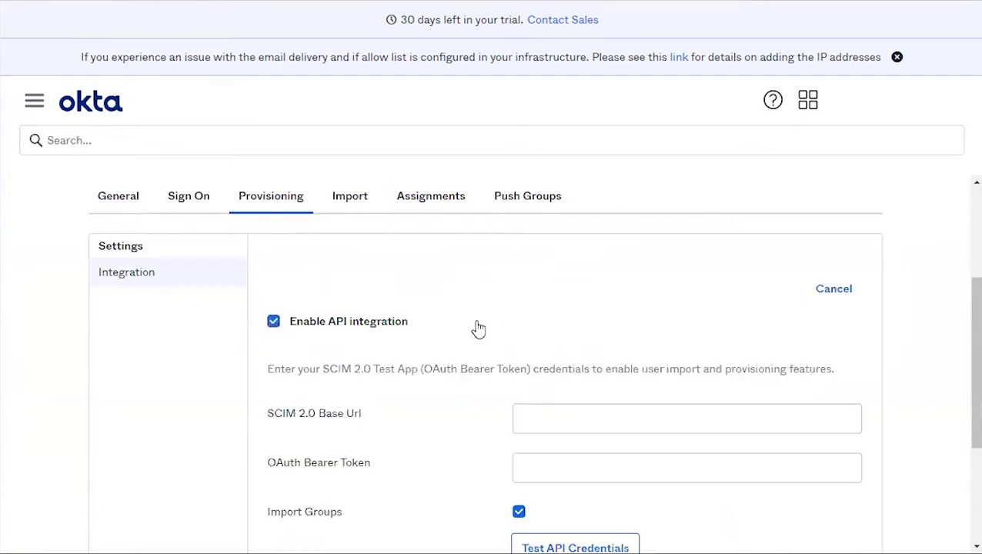
{"action": "scroll", "coordinate": [502, 329], "scroll_direction": "down", "scroll_amount": 2}
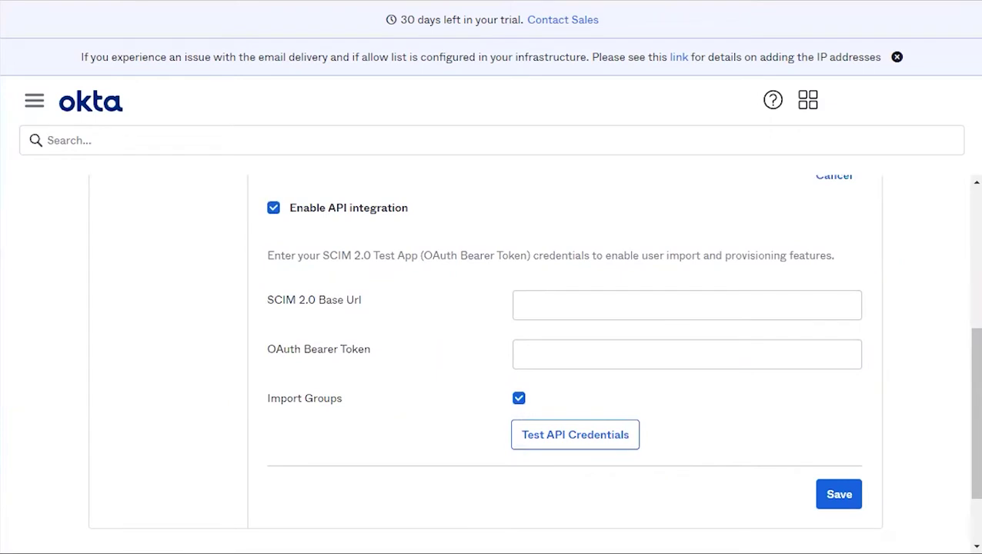
{"action": "left_click", "coordinate": [624, 300]}
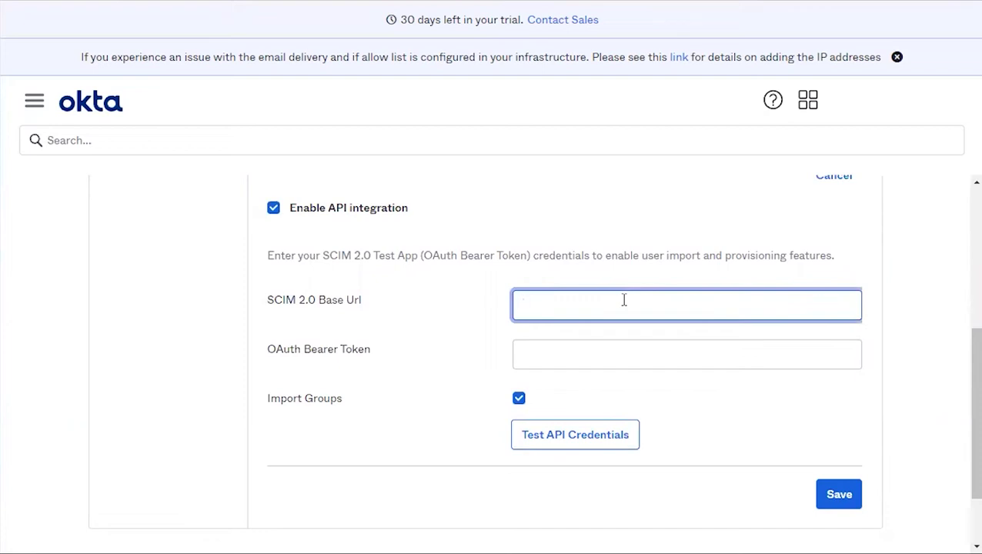
{"action": "type", "text": "https://scim-api.keepnetlabs.com/scim"}
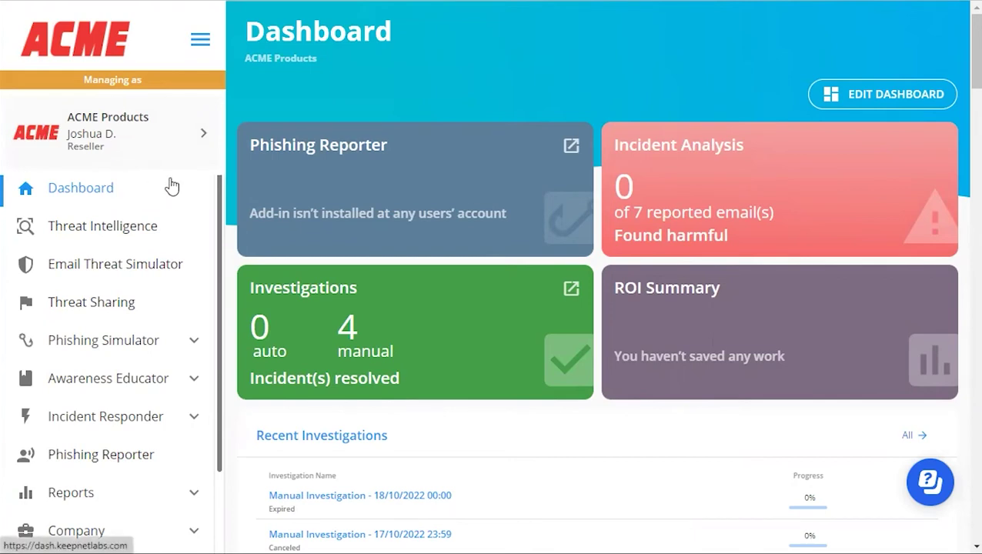
In Keepnet Labs, open Company > Company Settings and its SCIM Settings tab
{"action": "scroll", "coordinate": [140, 187], "scroll_direction": "down", "scroll_amount": 1}
{"action": "scroll", "coordinate": [143, 231], "scroll_direction": "down", "scroll_amount": 2}
{"action": "left_click", "coordinate": [147, 433]}
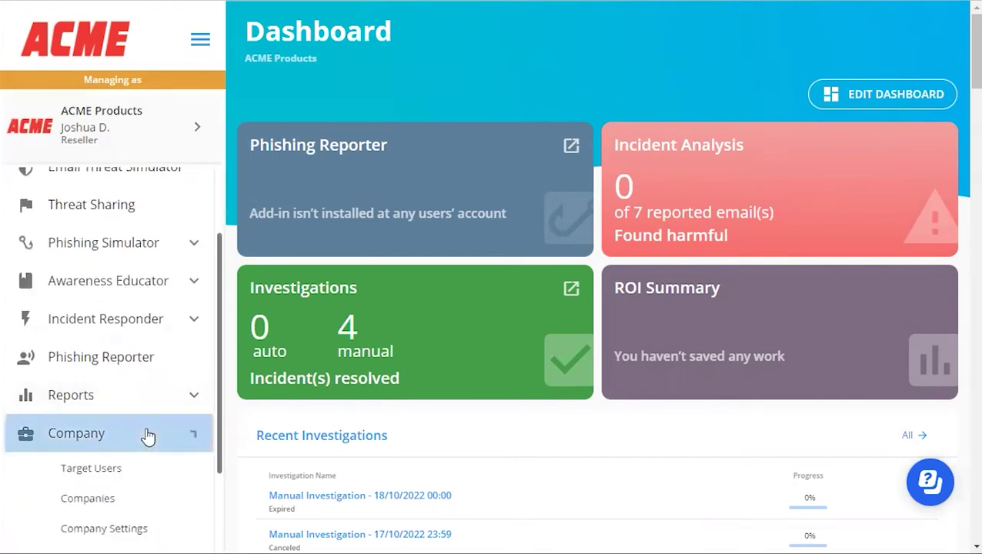
{"action": "scroll", "coordinate": [152, 433], "scroll_direction": "down", "scroll_amount": 3}
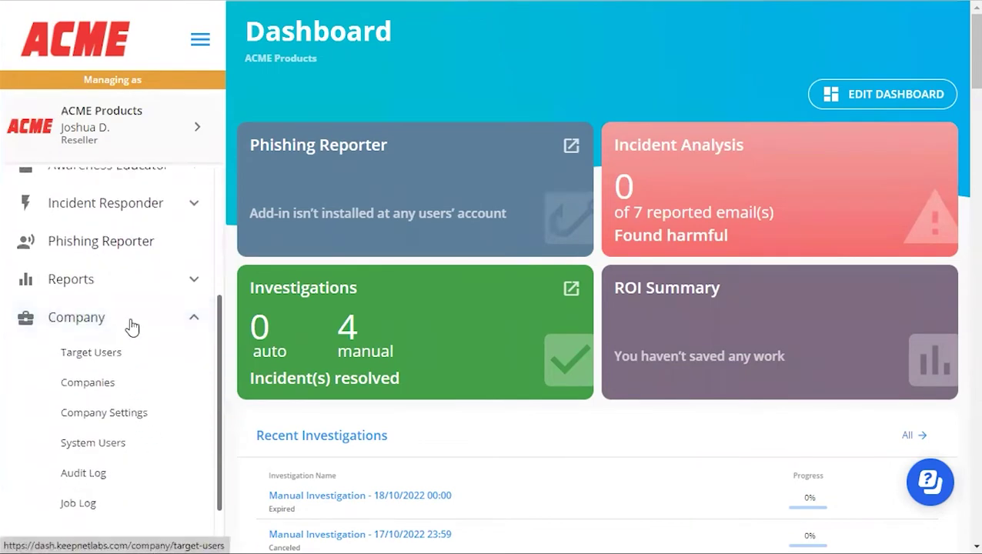
{"action": "left_click", "coordinate": [142, 413]}
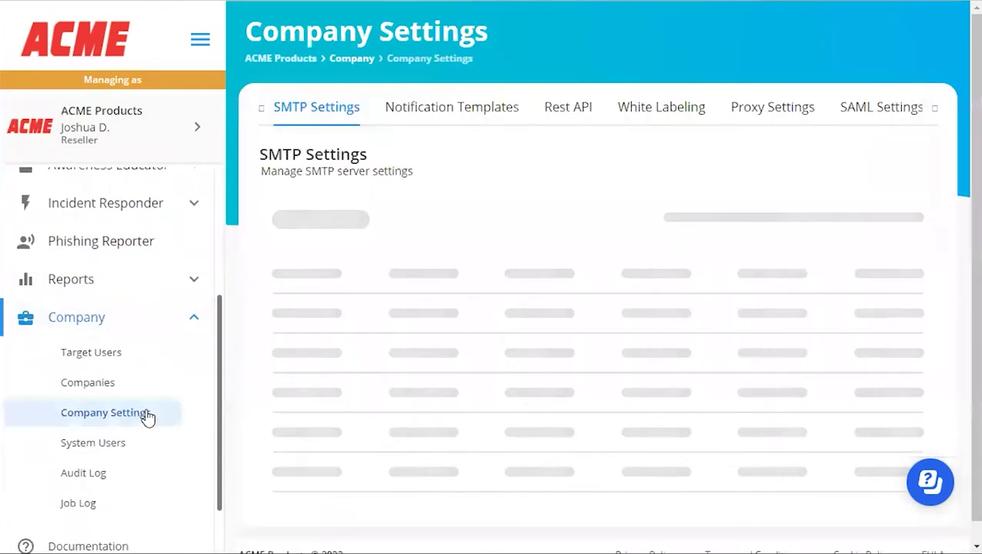
{"action": "scroll", "coordinate": [625, 107], "scroll_direction": "right", "scroll_amount": 5}
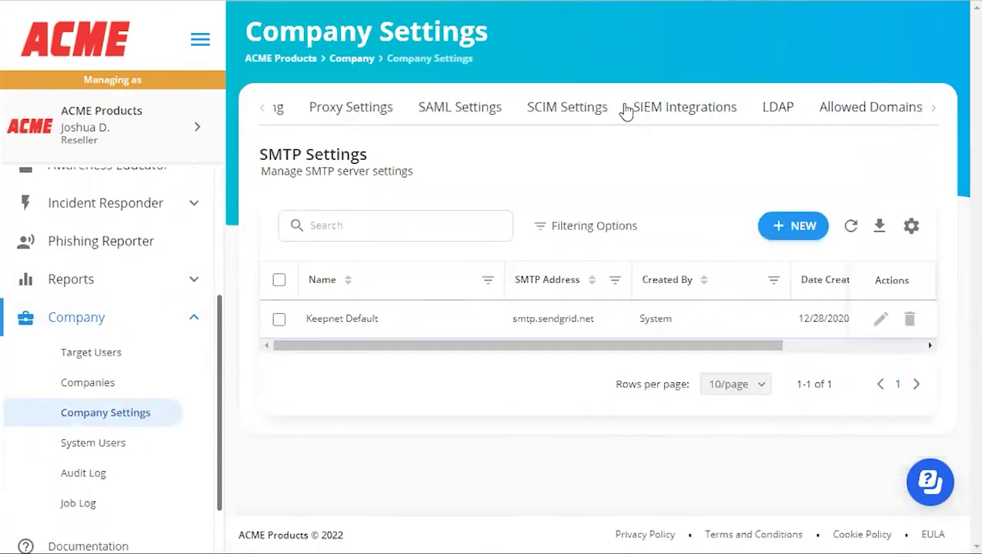
{"action": "left_click", "coordinate": [568, 111]}
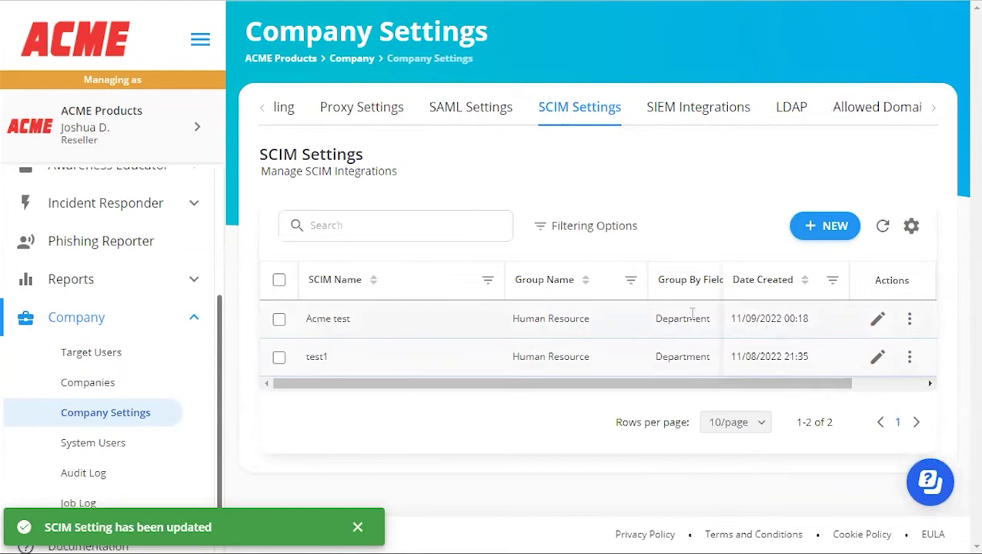
Start a new Keepnet SCIM integration named 'ACME TEST OKTA'
{"action": "left_click", "coordinate": [827, 233]}
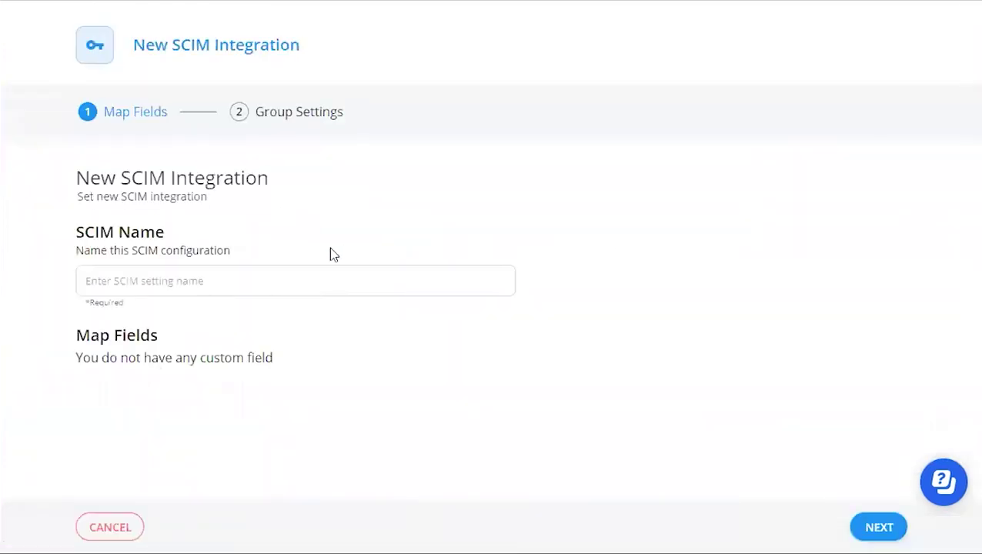
{"action": "left_click", "coordinate": [185, 279]}
{"action": "type", "text": "ACME TEST O"}
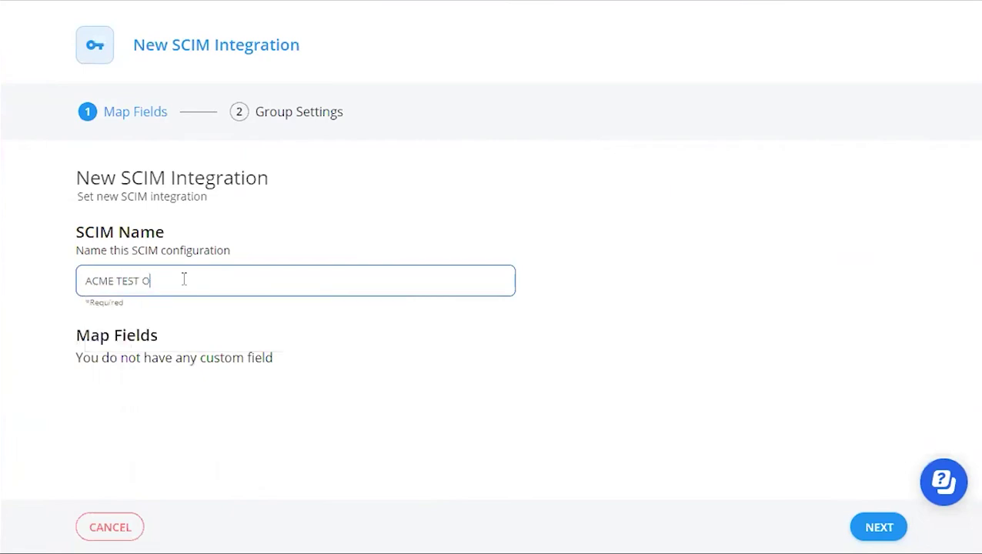
{"action": "type", "text": "KTA"}
{"action": "left_click", "coordinate": [880, 529]}
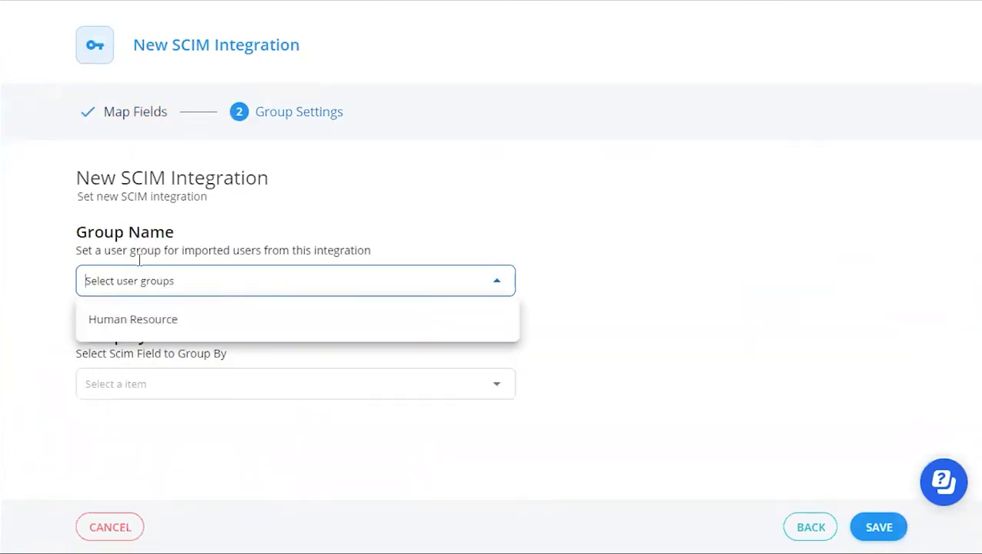
Place users in Human Resource grouped by Department, save, and copy the generated key
{"action": "left_click", "coordinate": [148, 321]}
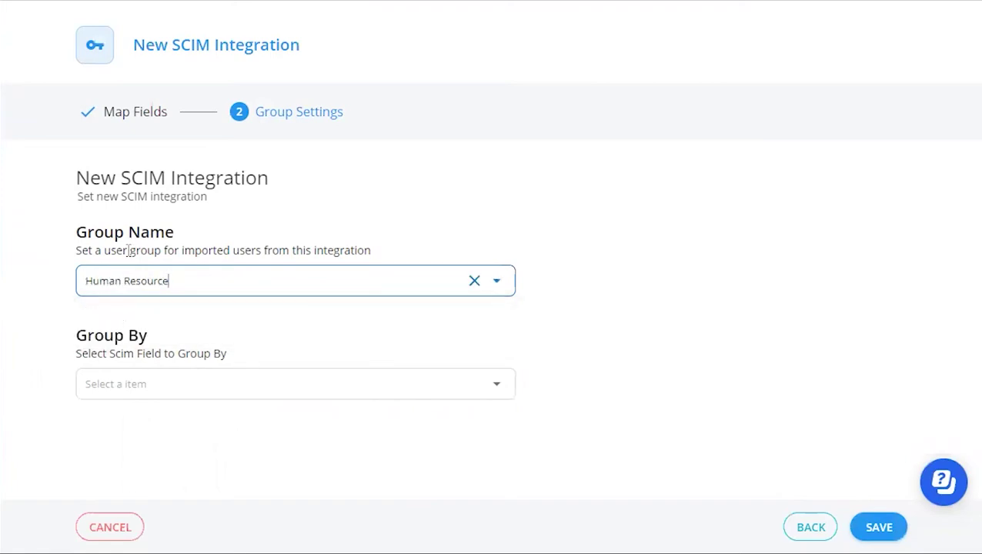
{"action": "left_click", "coordinate": [137, 348]}
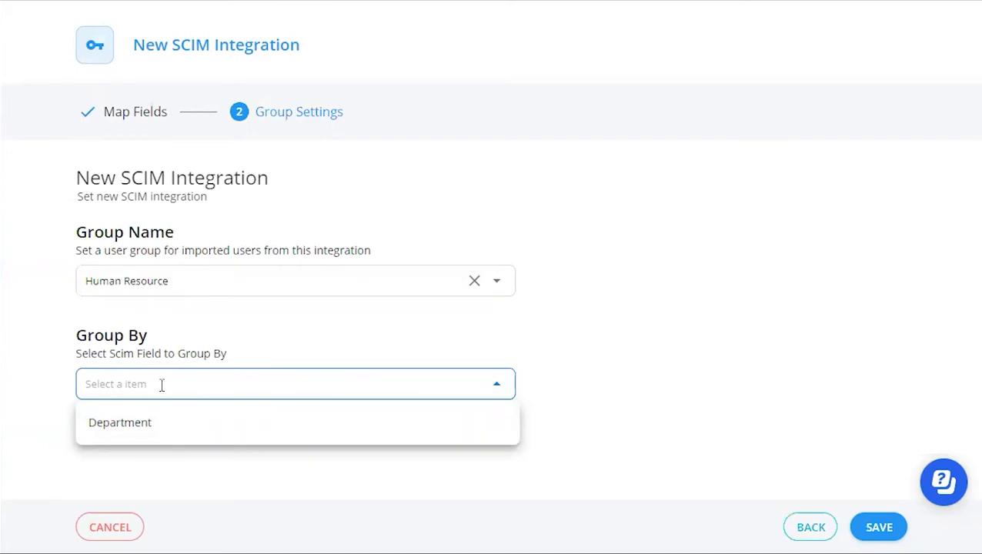
{"action": "left_click", "coordinate": [129, 432]}
{"action": "left_click", "coordinate": [875, 530]}
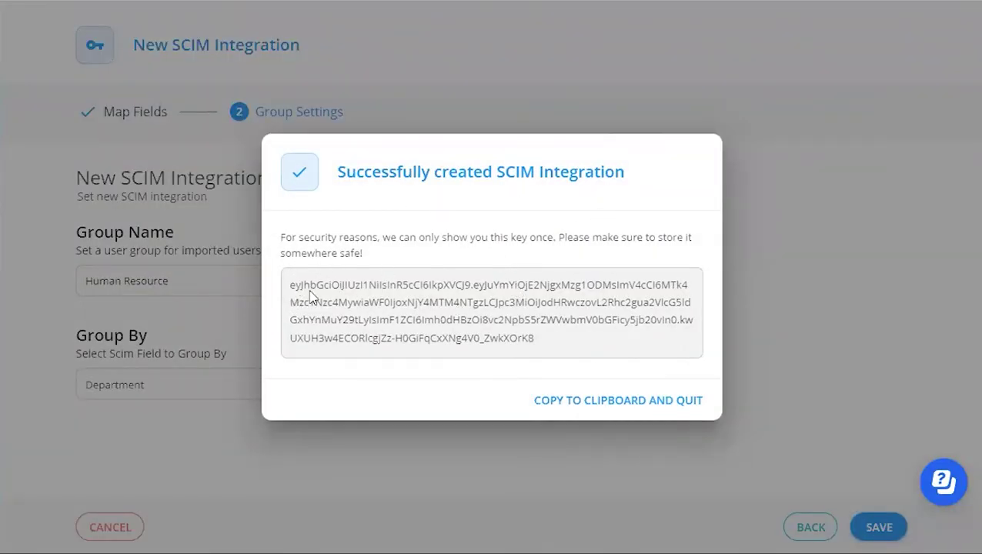
{"action": "left_click", "coordinate": [589, 402]}
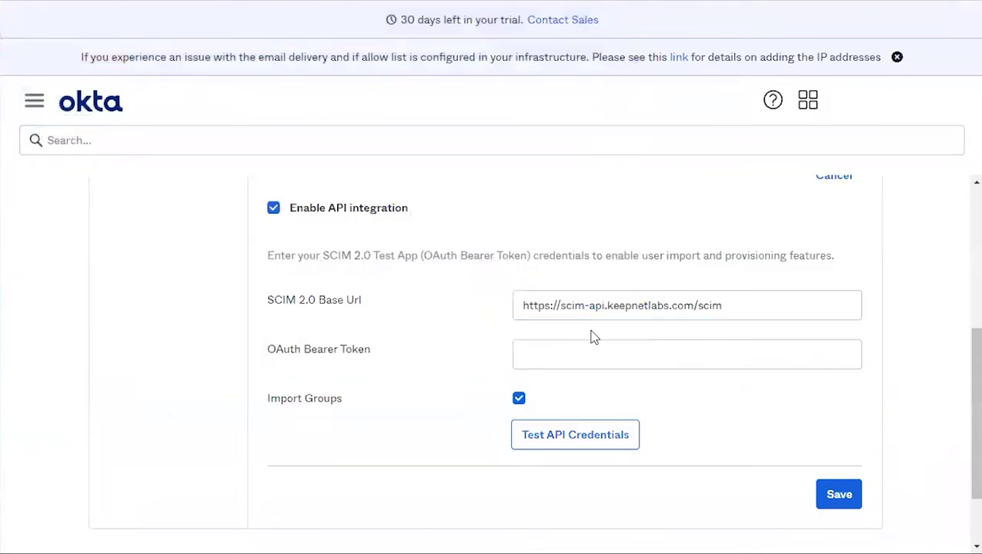
Paste the Keepnet key as the OAuth Bearer Token, test the credentials, and save
{"action": "left_click", "coordinate": [591, 353]}
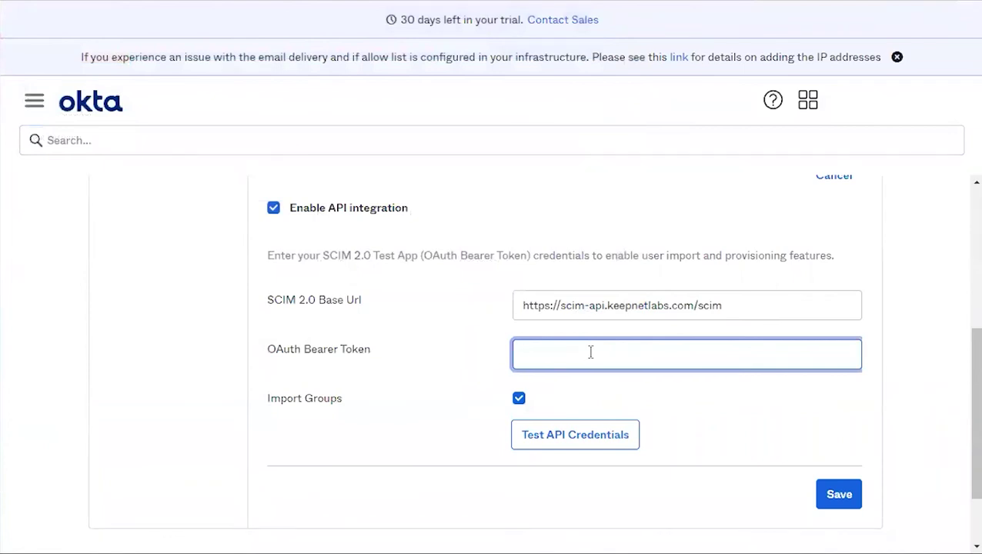
{"action": "key", "text": "ctrl+v"}
{"action": "left_click", "coordinate": [521, 439]}
{"action": "left_click", "coordinate": [539, 441]}
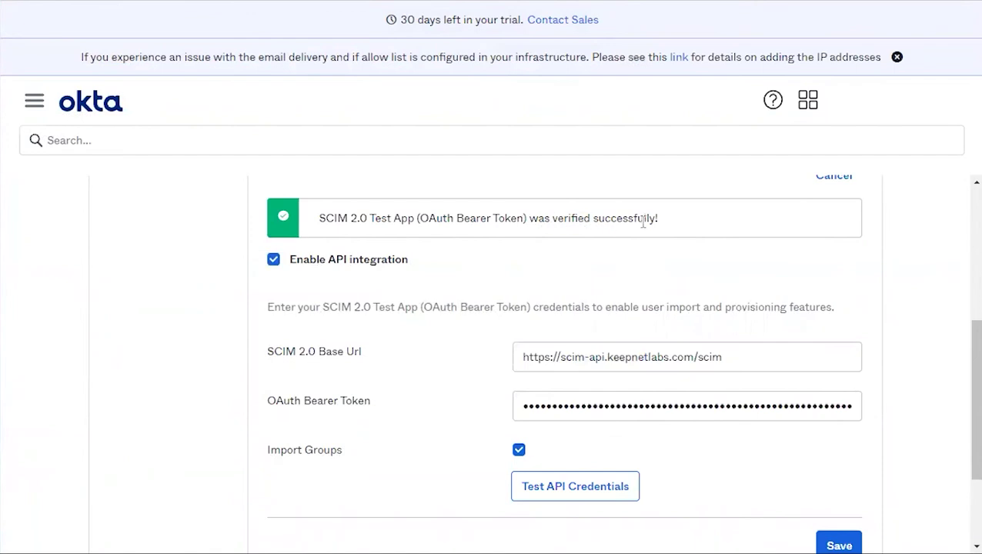
{"action": "scroll", "coordinate": [416, 388], "scroll_direction": "down", "scroll_amount": 3}
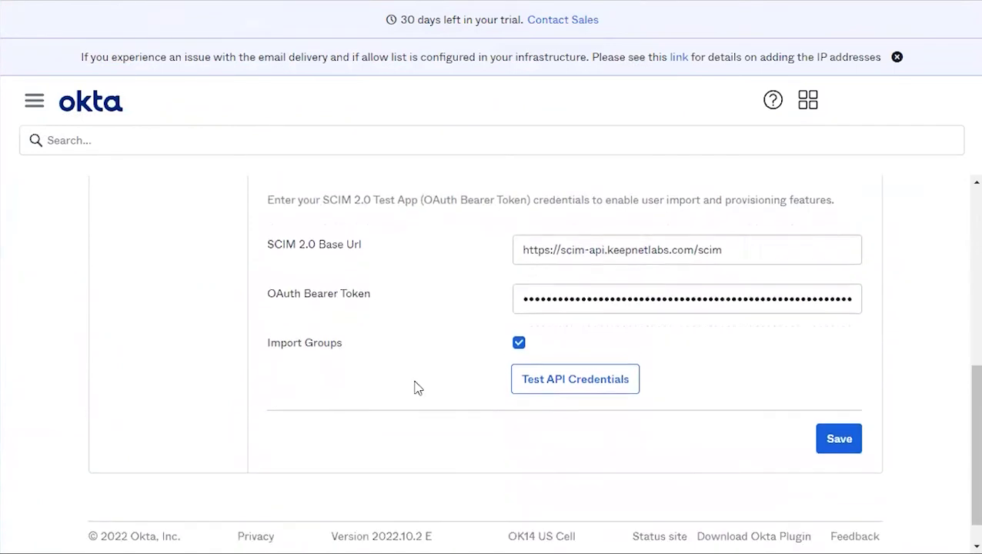
{"action": "left_click", "coordinate": [840, 433]}
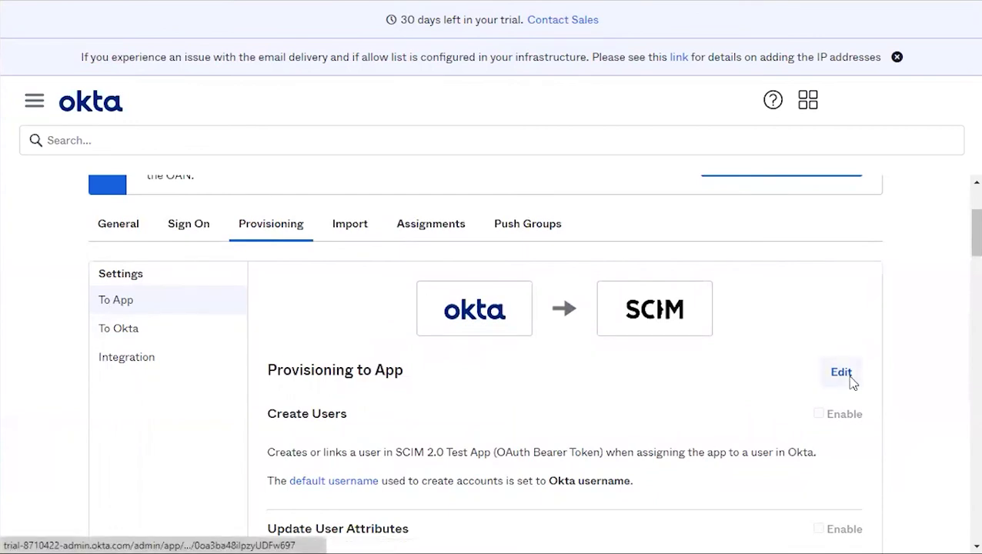
Turn on Create Users, Update User Attributes and Deactivate Users under Provisioning > To App
{"action": "left_click", "coordinate": [842, 372]}
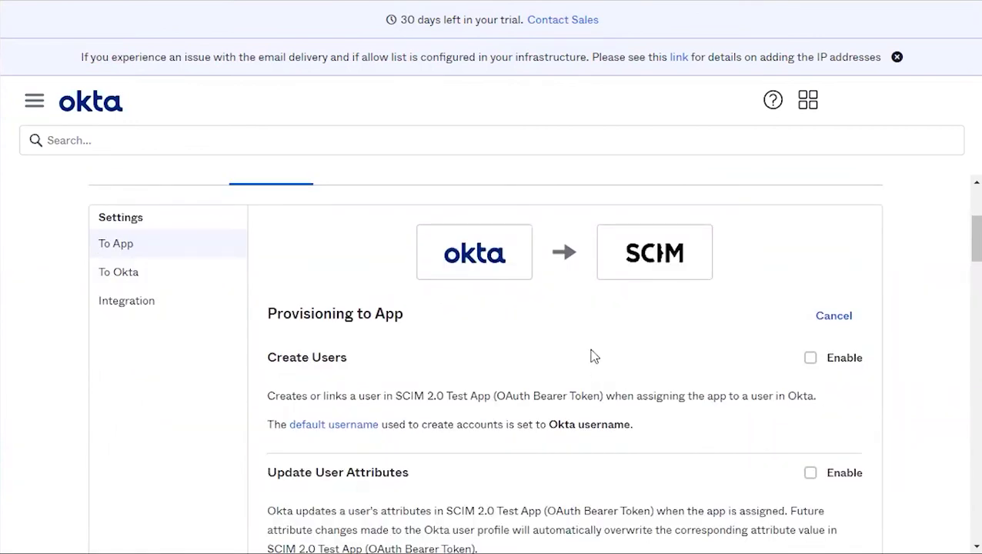
{"action": "left_click", "coordinate": [810, 360]}
{"action": "left_click", "coordinate": [811, 472]}
{"action": "scroll", "coordinate": [757, 455], "scroll_direction": "down", "scroll_amount": 2}
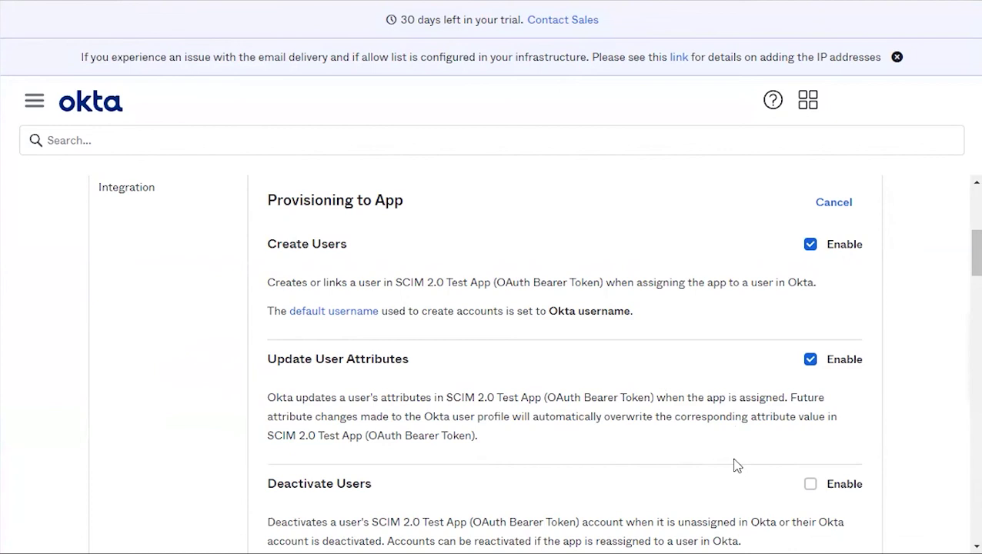
{"action": "left_click", "coordinate": [811, 485]}
{"action": "scroll", "coordinate": [699, 502], "scroll_direction": "down", "scroll_amount": 4}
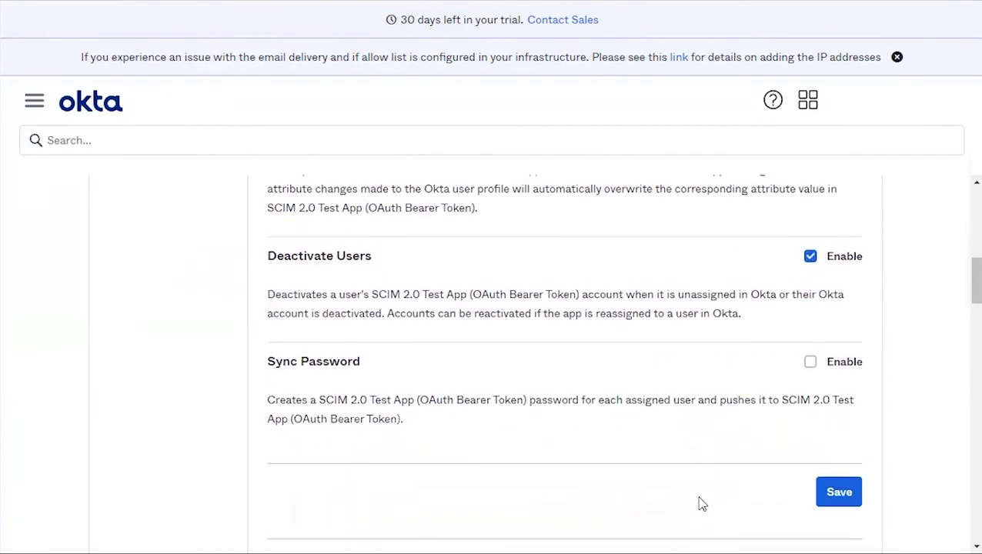
{"action": "left_click", "coordinate": [850, 497]}
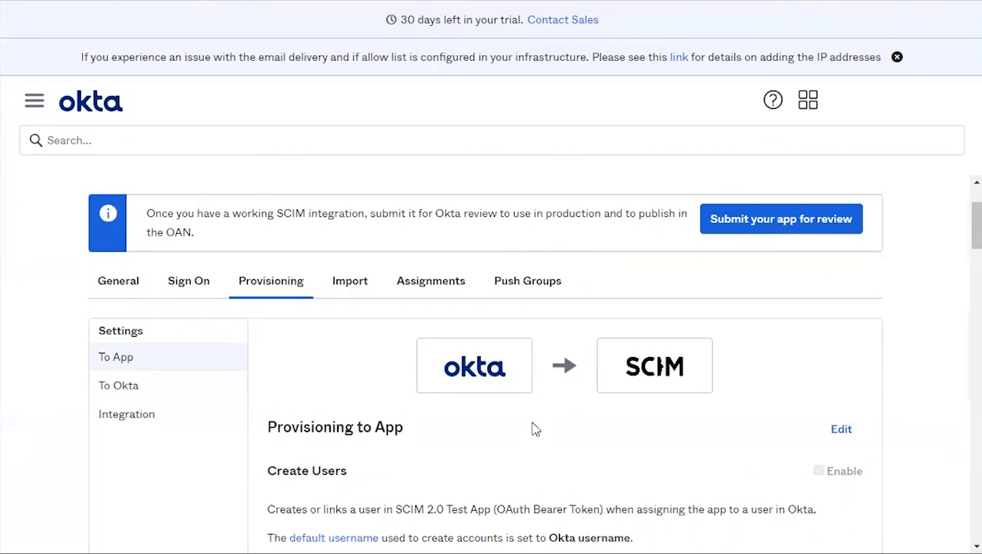
{"action": "left_click", "coordinate": [434, 284]}
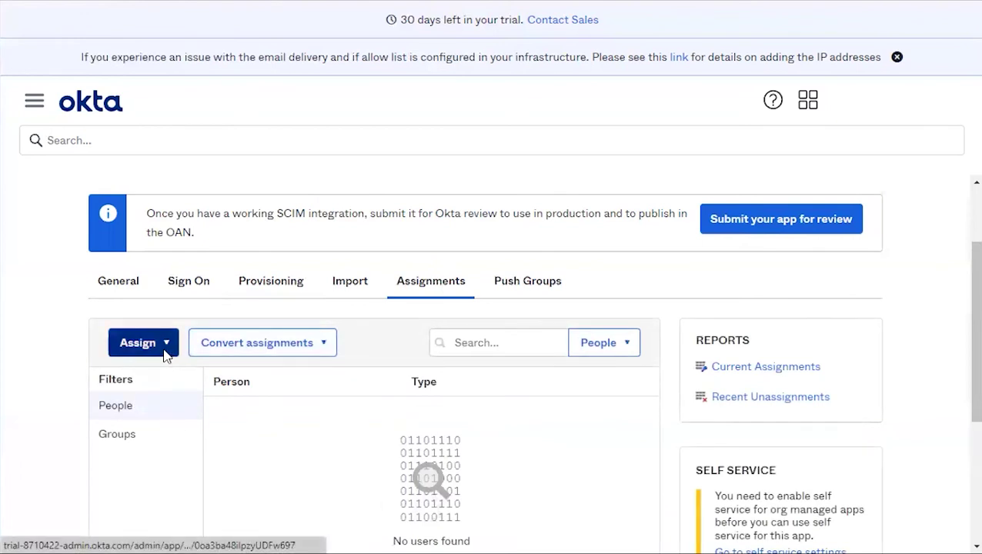
Assign the app to the listed user through Assign to People and save their attributes
{"action": "left_click", "coordinate": [164, 352]}
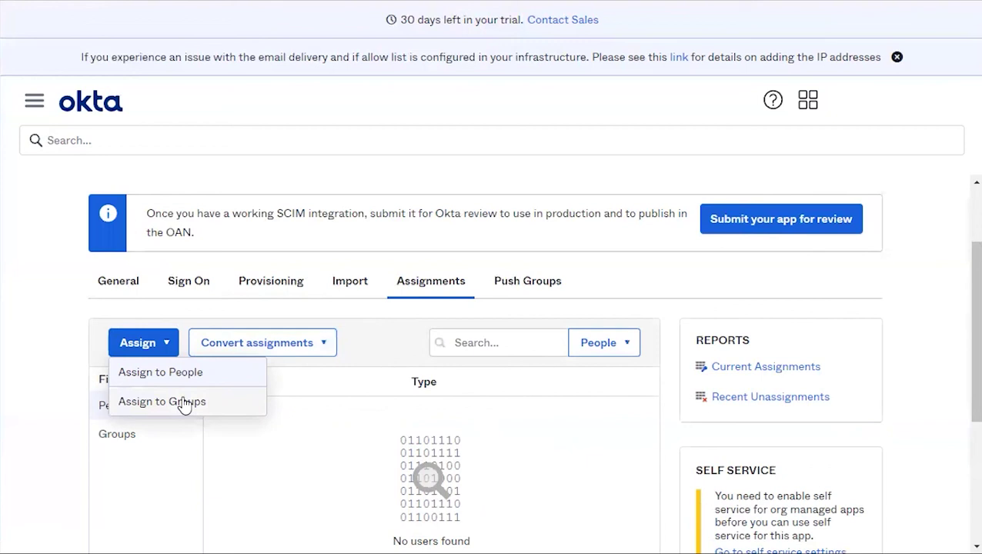
{"action": "left_click", "coordinate": [180, 378]}
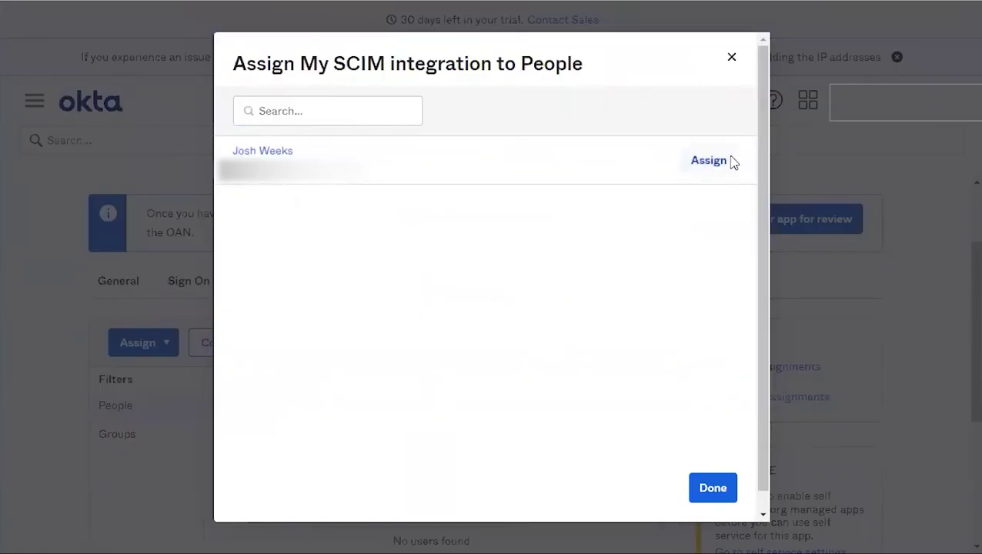
{"action": "left_click", "coordinate": [708, 161]}
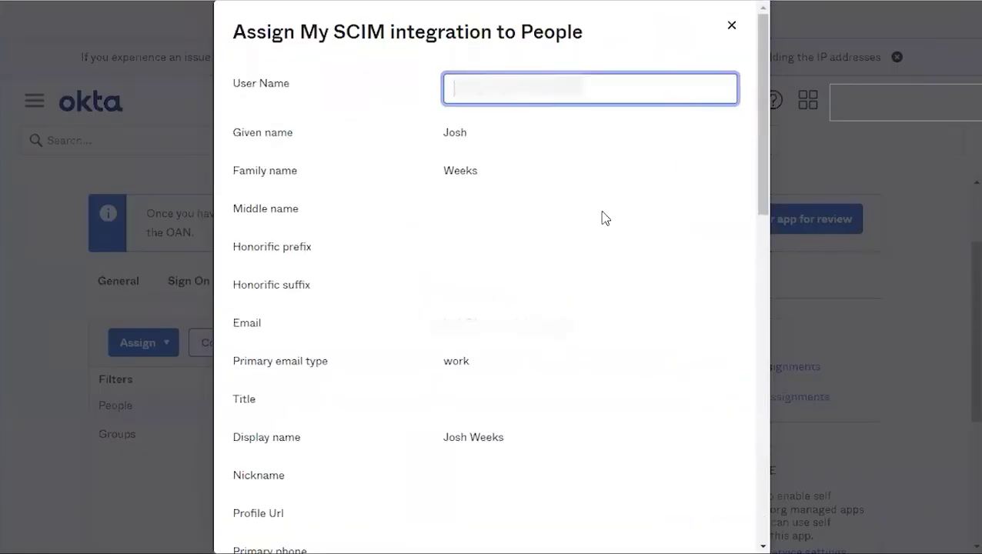
{"action": "scroll", "coordinate": [616, 385], "scroll_direction": "down", "scroll_amount": 15}
{"action": "left_click", "coordinate": [626, 522]}
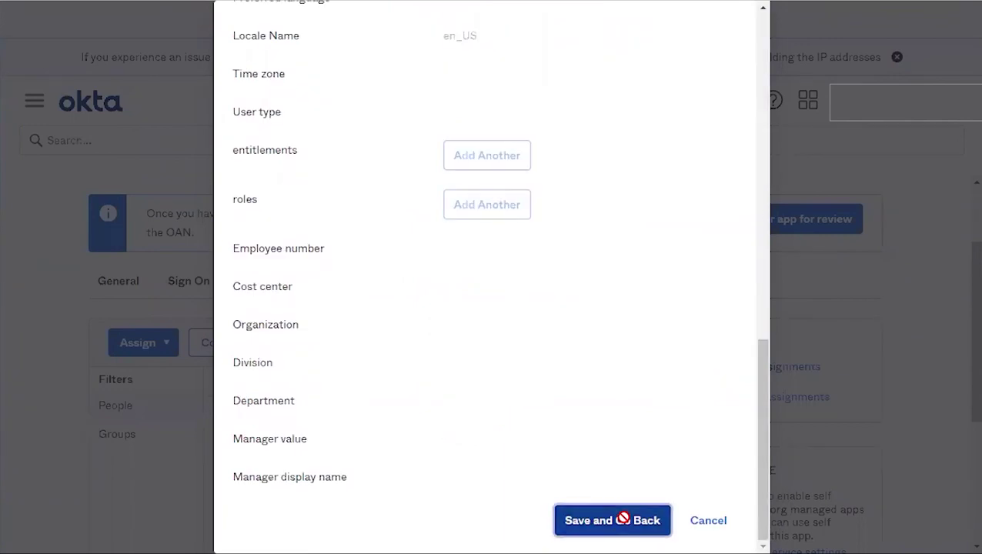